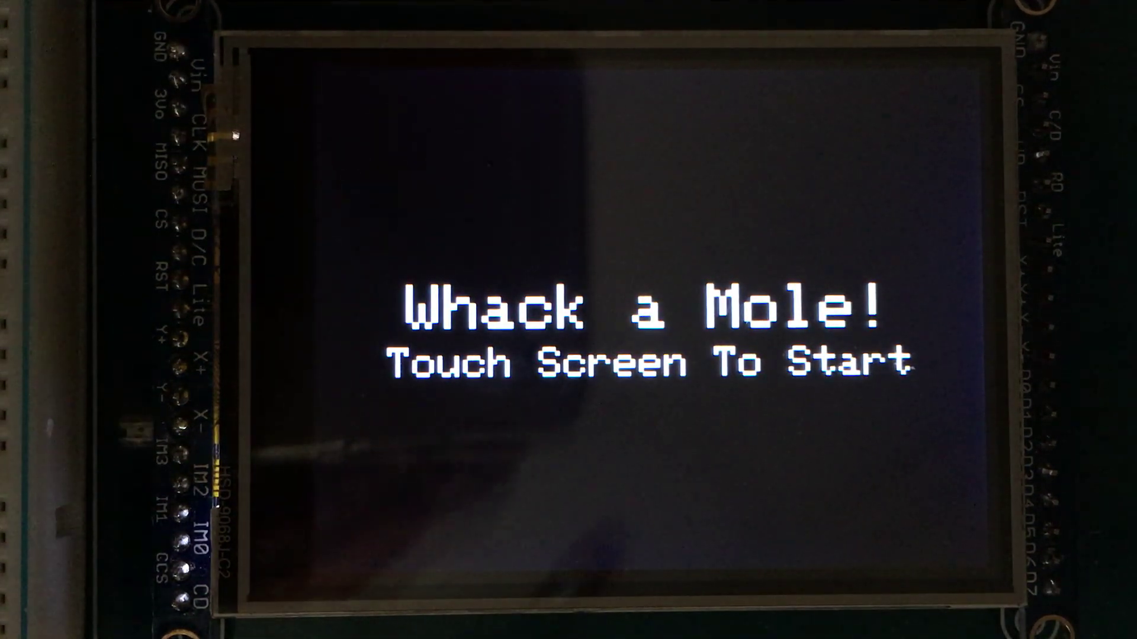
- Play two quick rounds, whacking the bottom-middle hole and then the middle hole
{"action": "left_click", "coordinate": [723, 373]}
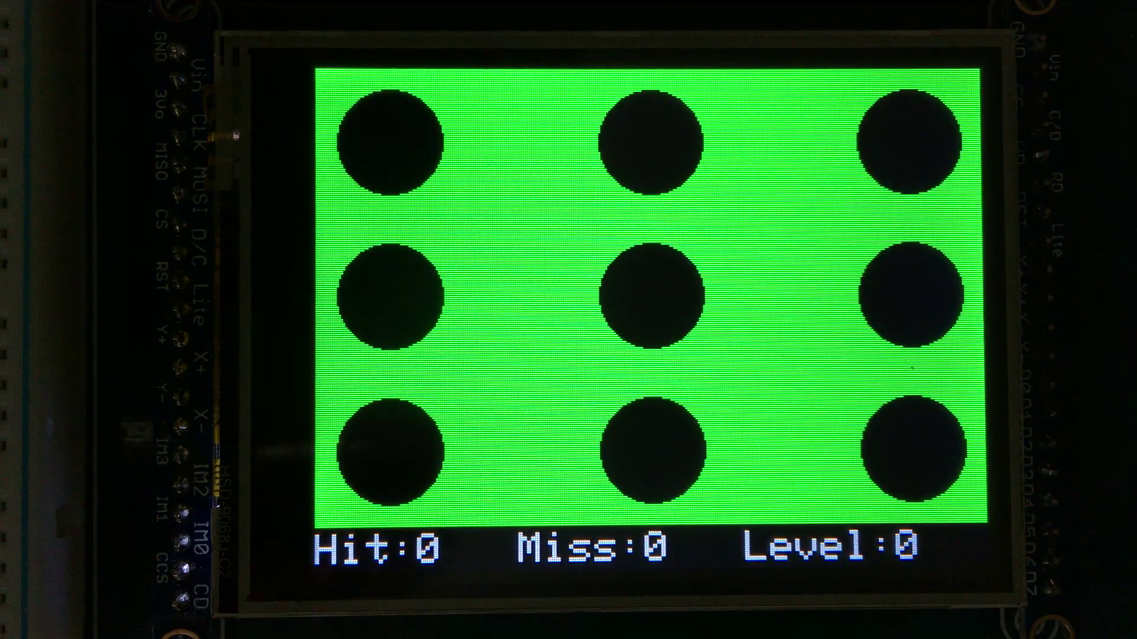
{"action": "left_click", "coordinate": [671, 404]}
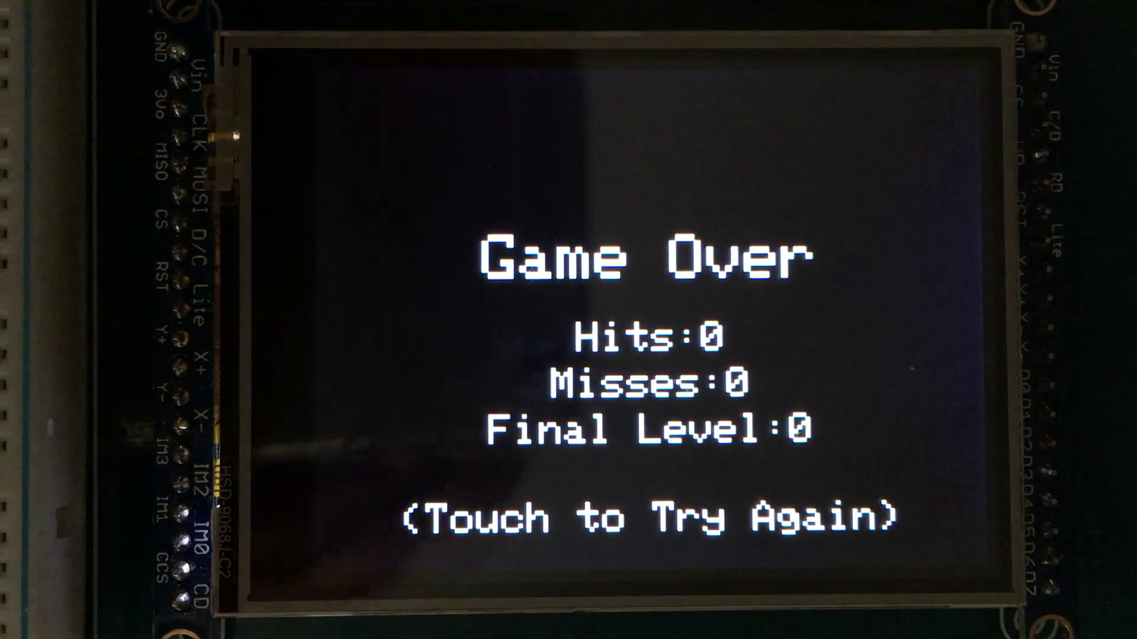
{"action": "left_click", "coordinate": [559, 345]}
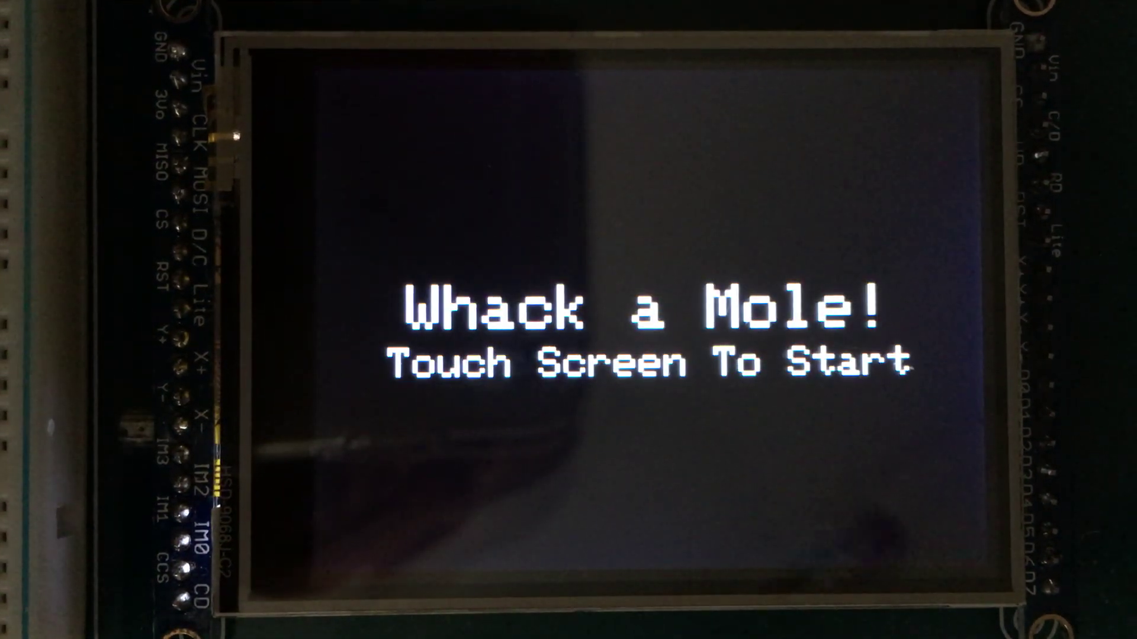
{"action": "left_click", "coordinate": [624, 412]}
{"action": "left_click", "coordinate": [624, 294]}
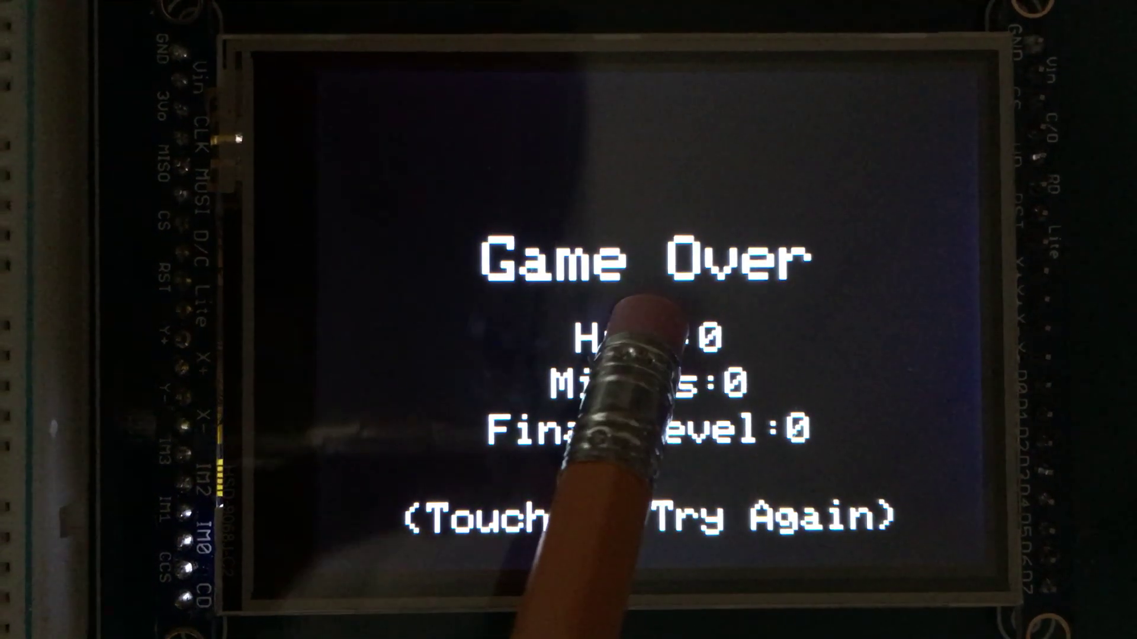
- Play a six-hole round through to Game Over, then start a new nine-hole board
{"action": "left_click", "coordinate": [644, 311]}
{"action": "left_click", "coordinate": [774, 306]}
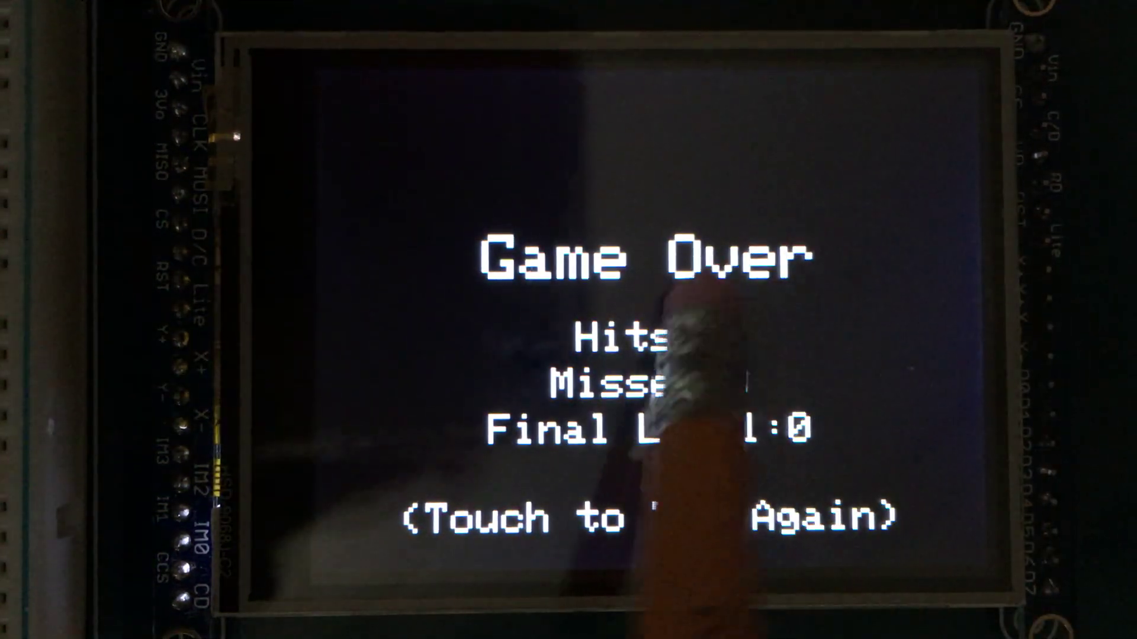
{"action": "left_click", "coordinate": [711, 305]}
{"action": "left_click", "coordinate": [782, 258]}
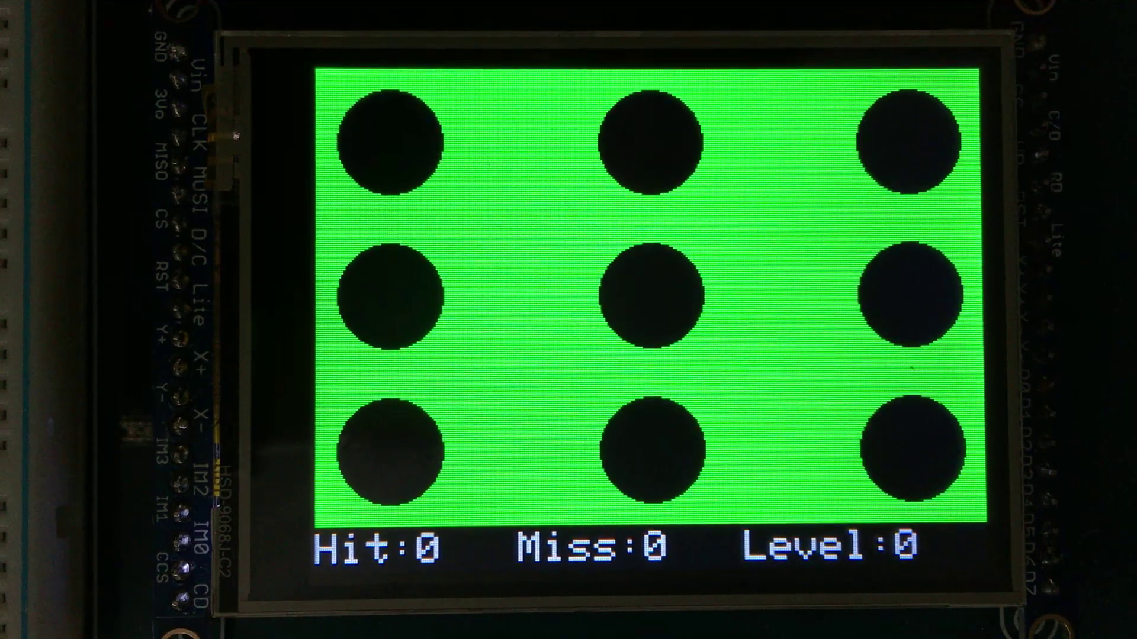
- Whack the centre hole to end the nine-hole round, then play a four-hole round to Game Over
{"action": "left_click", "coordinate": [693, 302]}
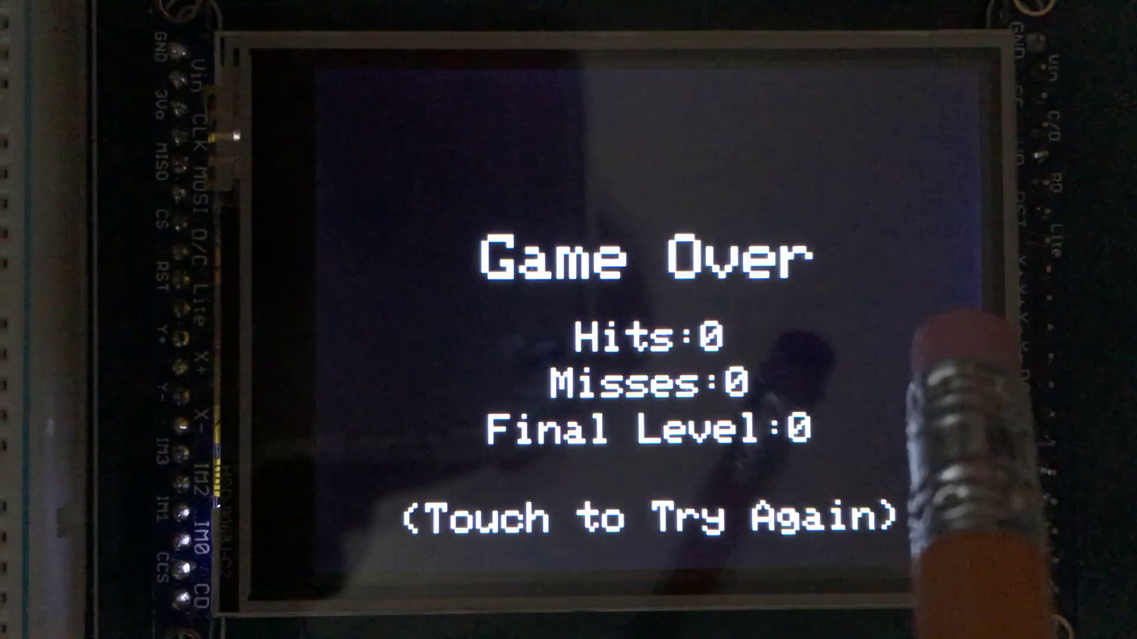
{"action": "left_click", "coordinate": [764, 329]}
{"action": "left_click", "coordinate": [742, 306]}
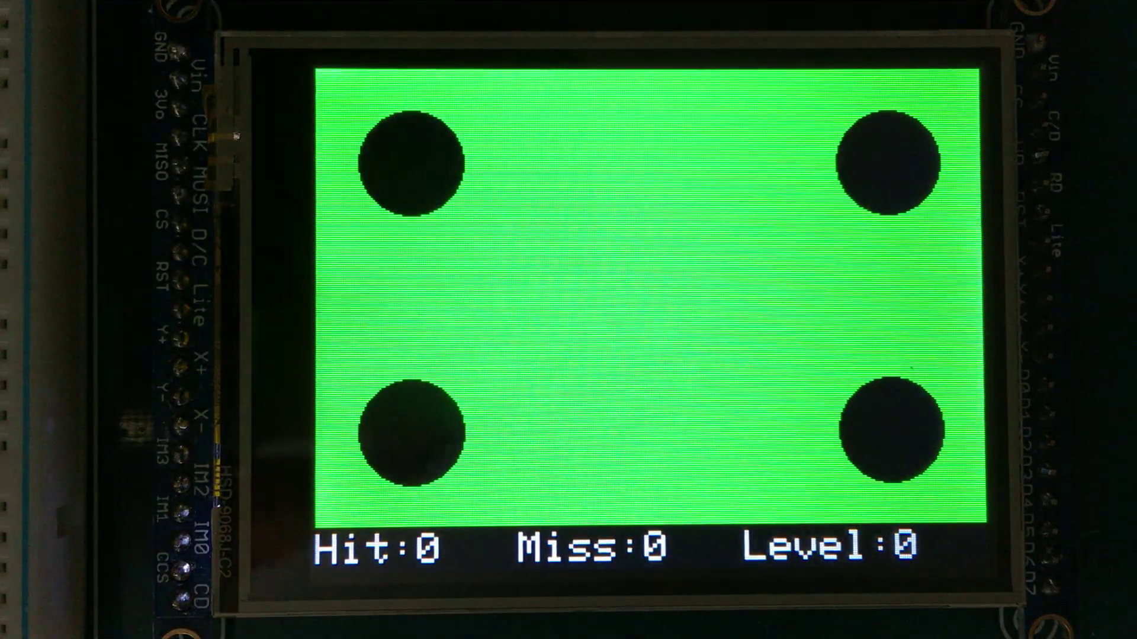
{"action": "left_click", "coordinate": [640, 405]}
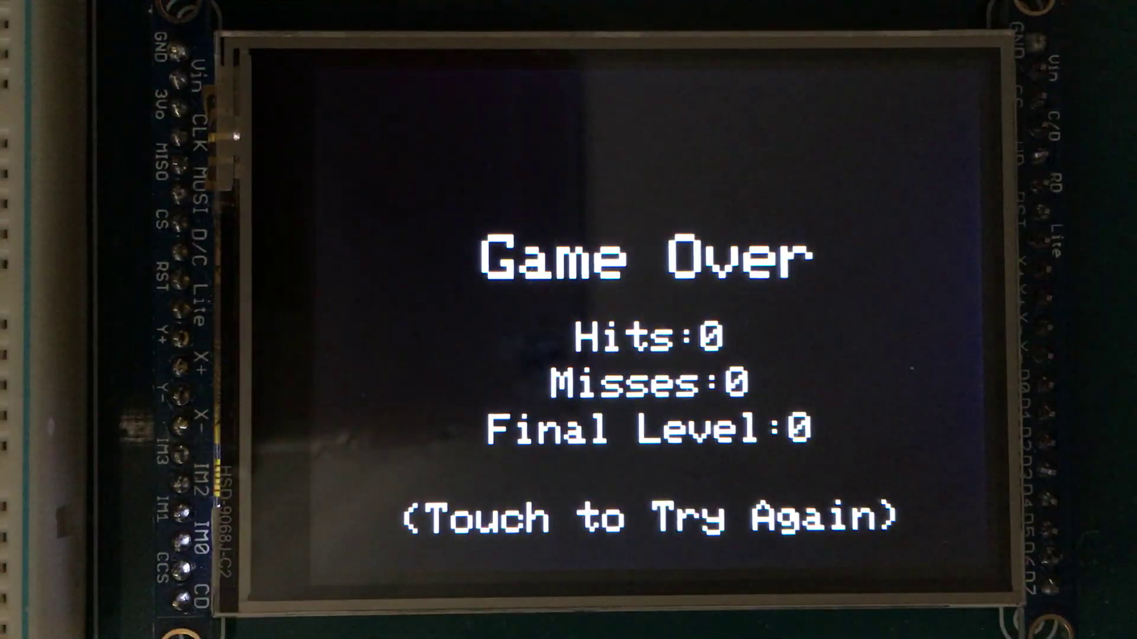